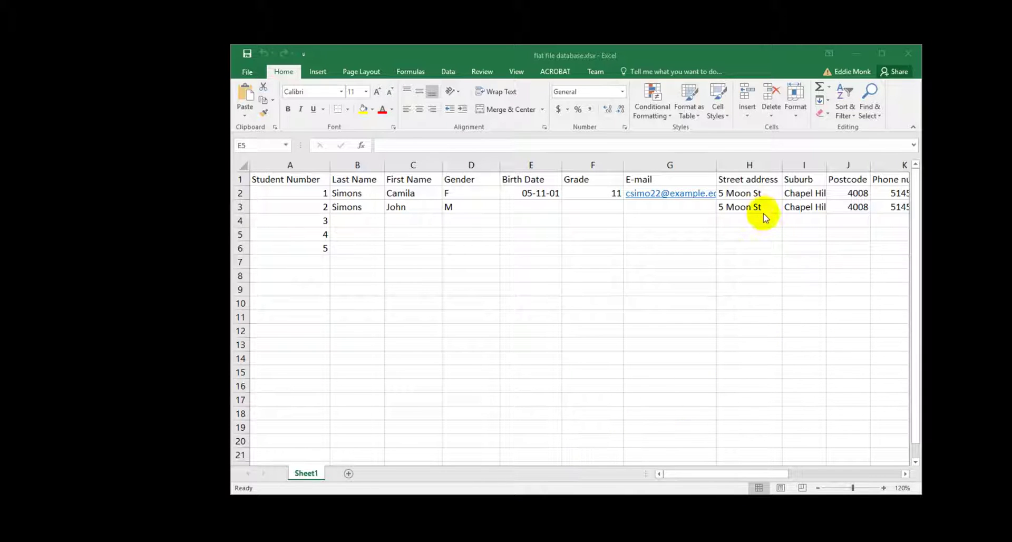
- Point out the repeated street address, then scroll across to column G and back
click(746, 194)
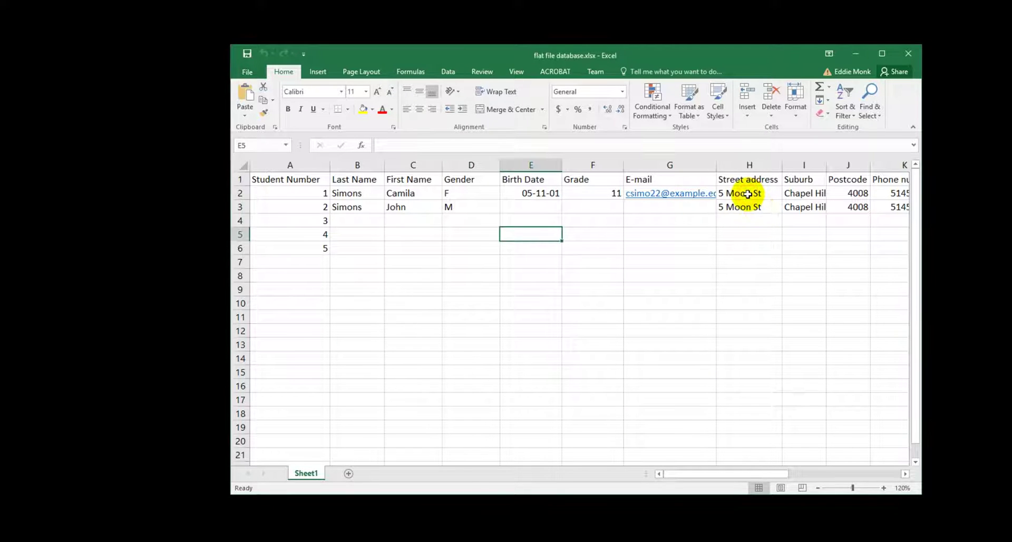
click(747, 194)
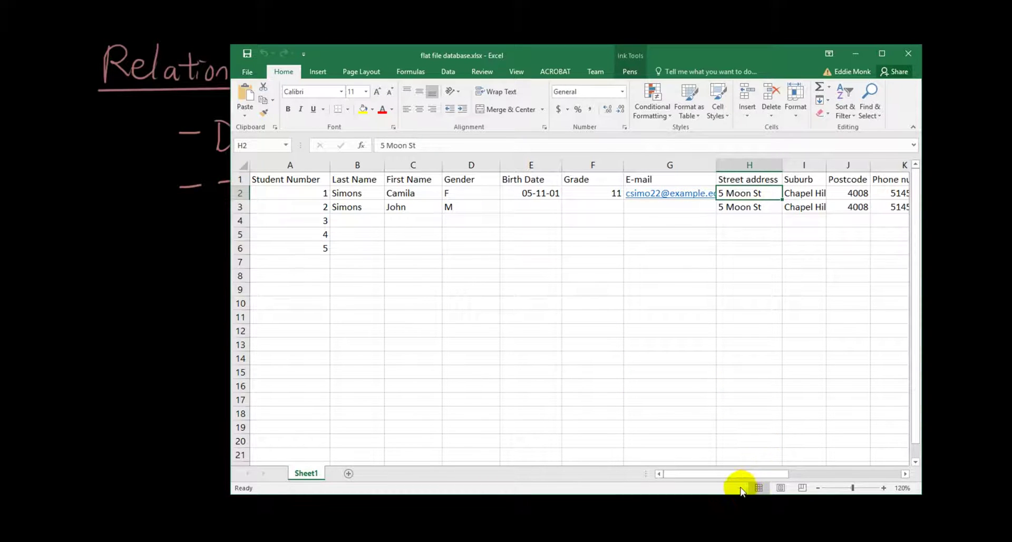
drag(740, 478, 829, 469)
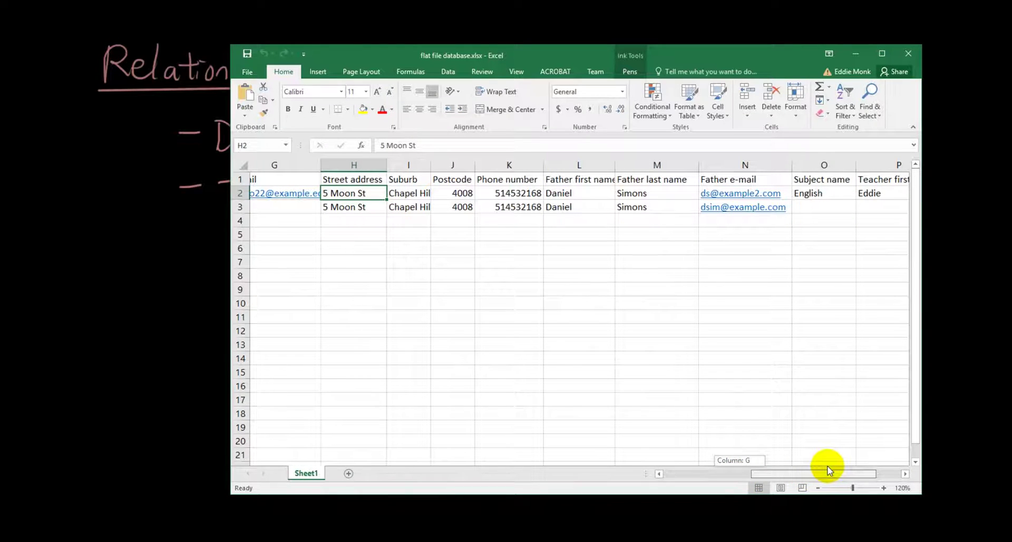
drag(828, 469, 696, 460)
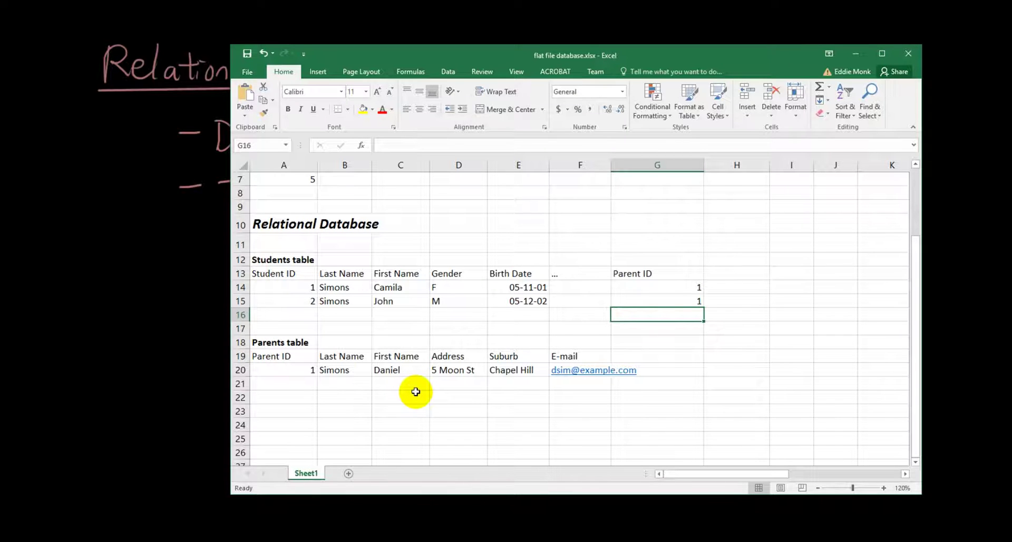
scroll(416, 392, up, 2)
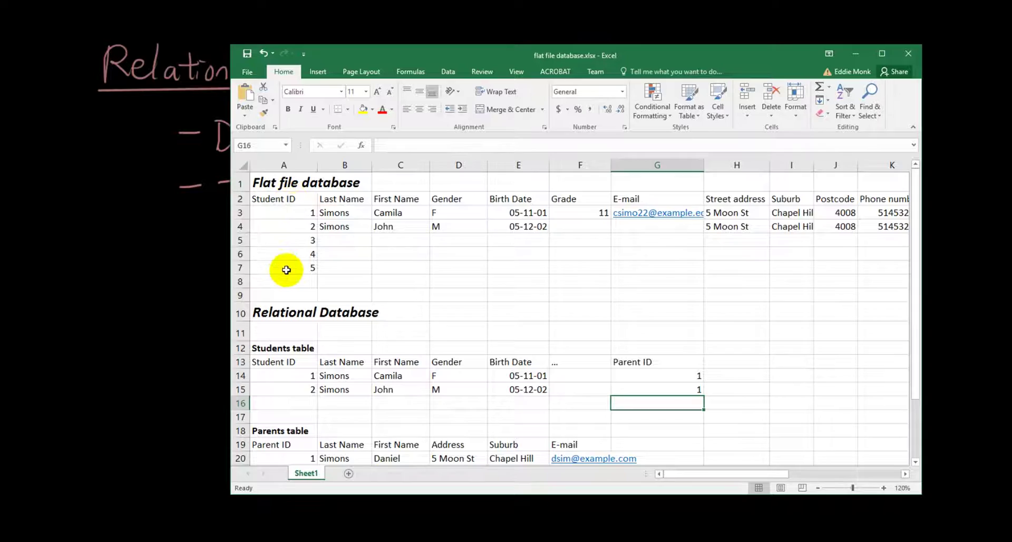
scroll(287, 269, down, 1)
scroll(286, 269, down, 1)
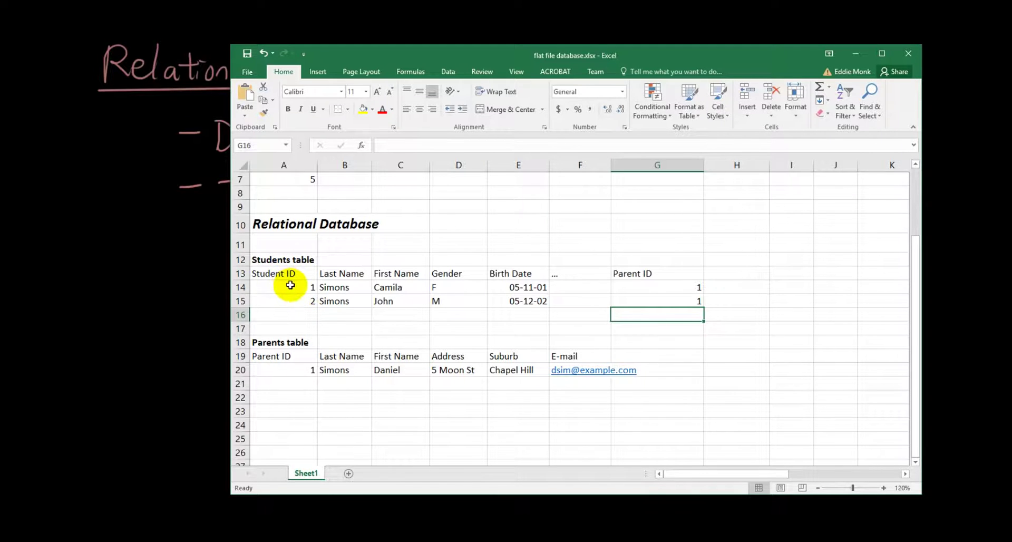
drag(290, 285, 564, 300)
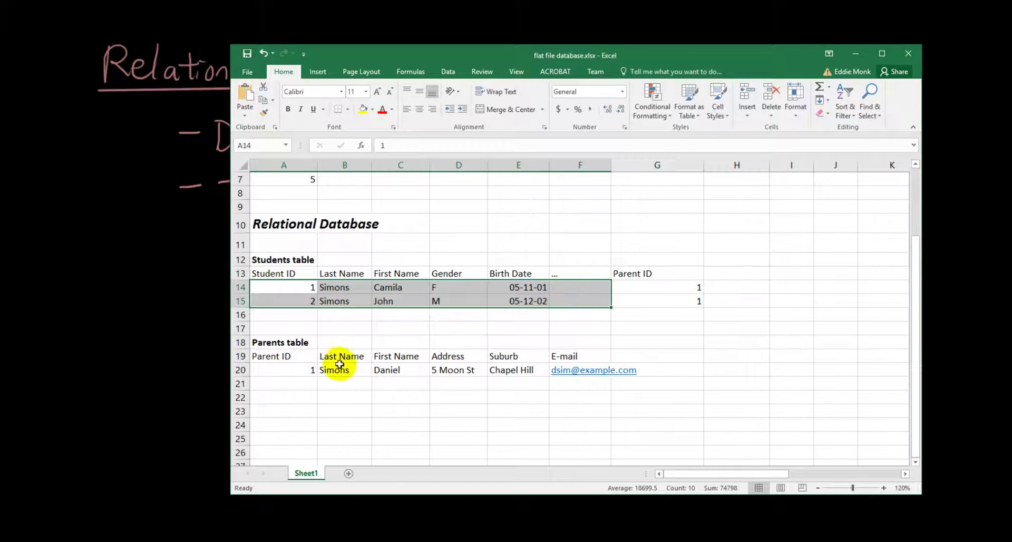
drag(287, 356, 616, 372)
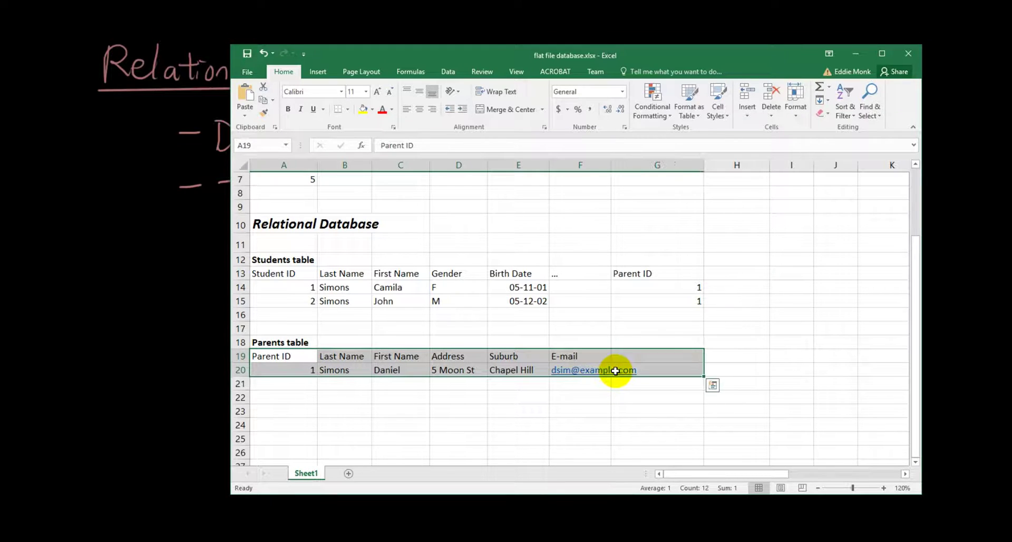
click(465, 358)
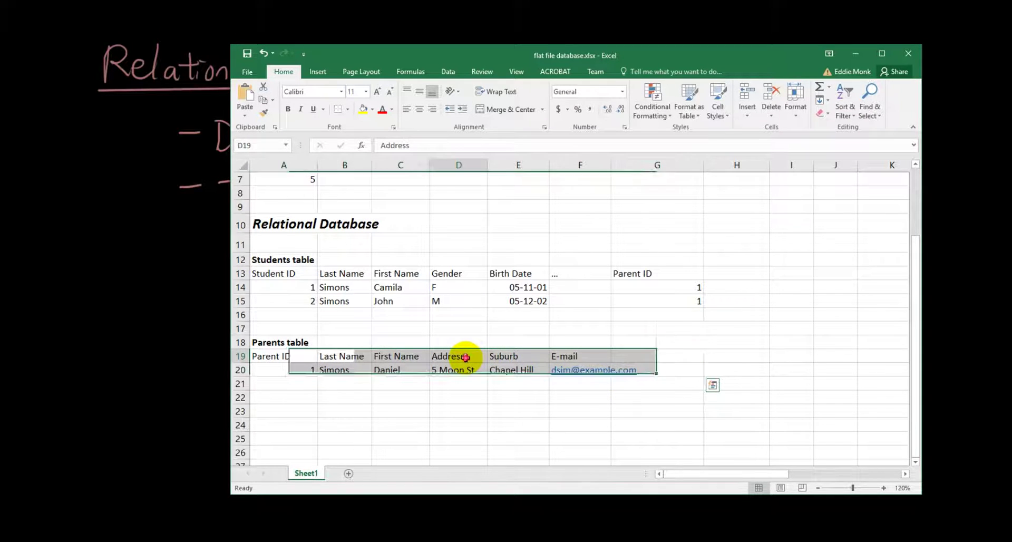
click(285, 357)
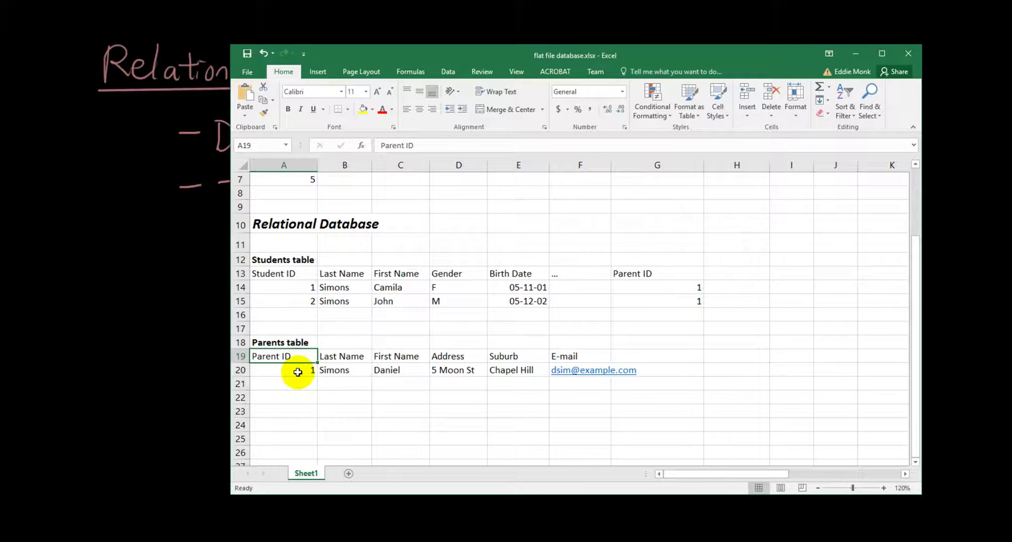
click(638, 287)
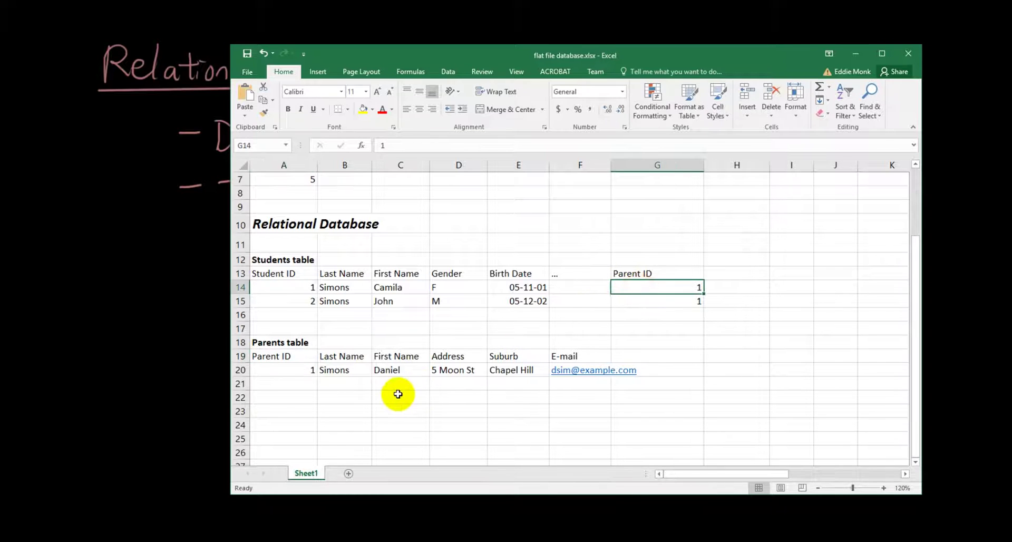
drag(311, 373, 615, 375)
drag(653, 288, 862, 291)
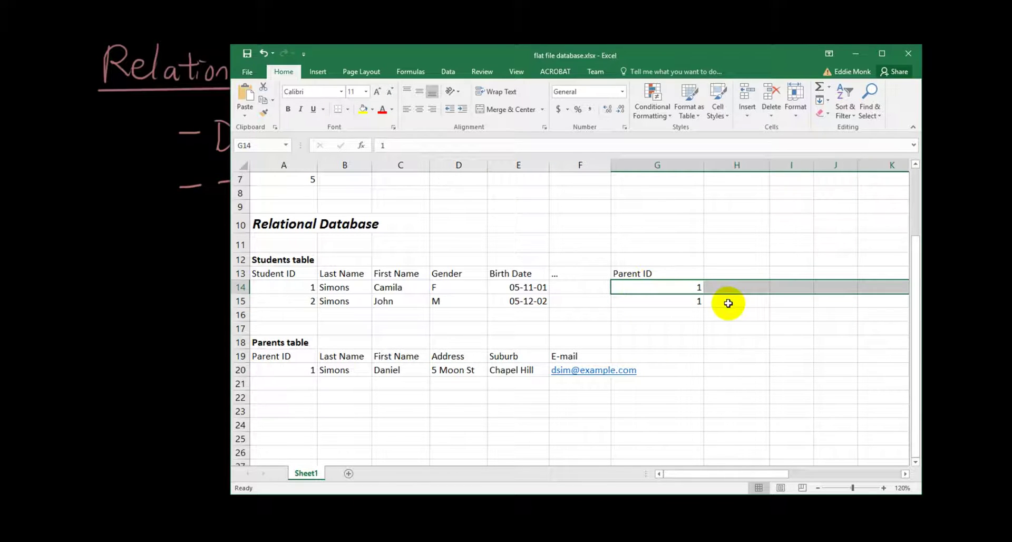
click(712, 299)
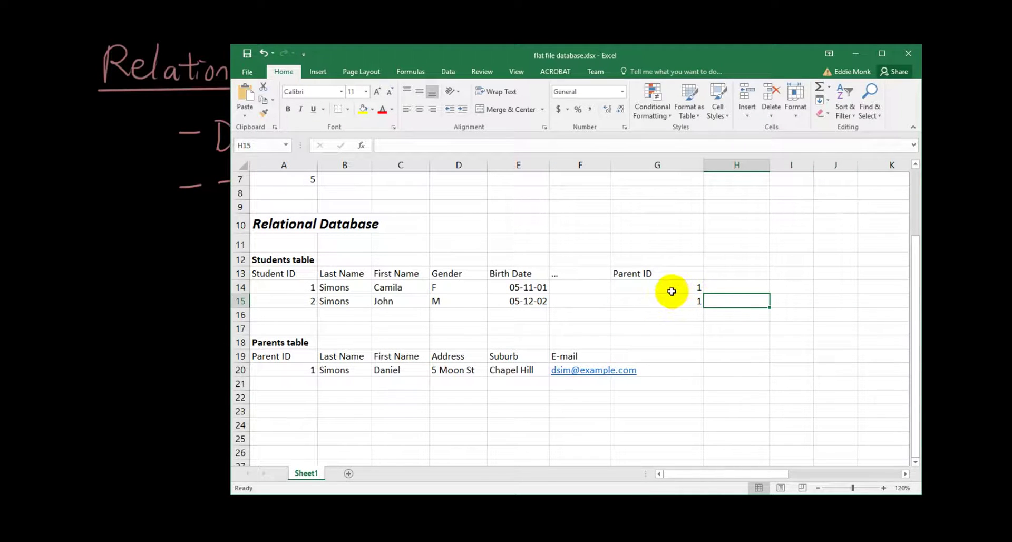
click(670, 289)
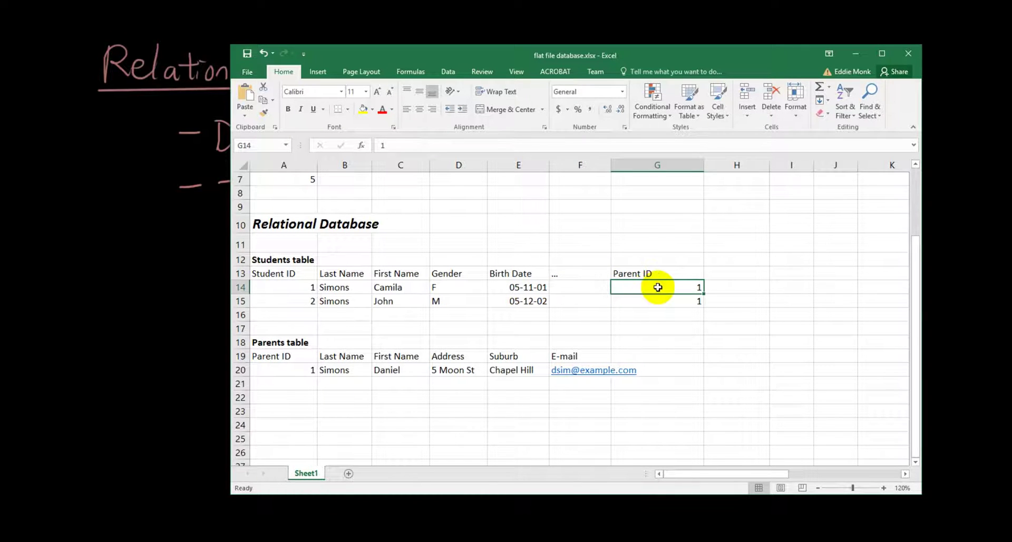
click(321, 372)
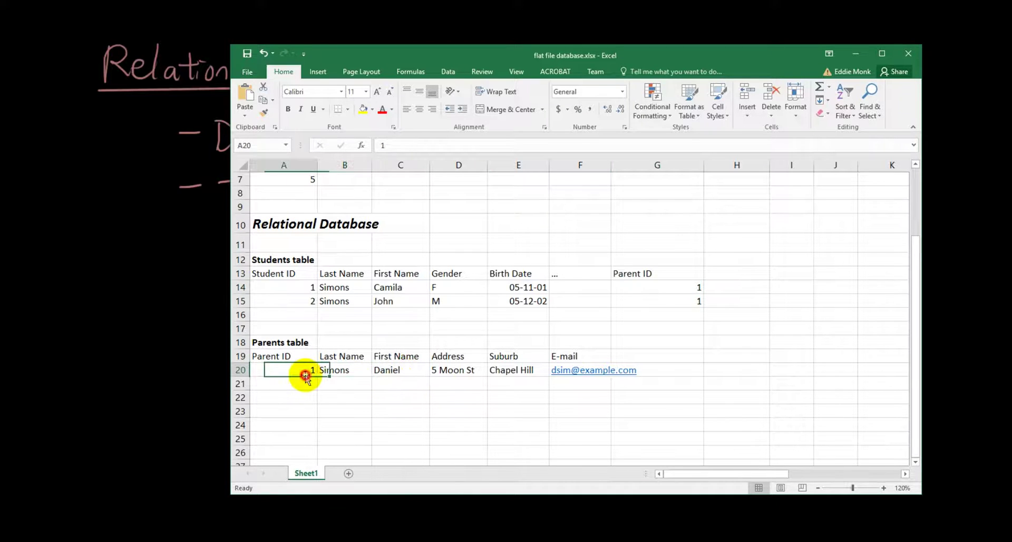
- Highlight the first parent's ID 1, then the new student's name and Parent ID 2
drag(305, 376, 304, 375)
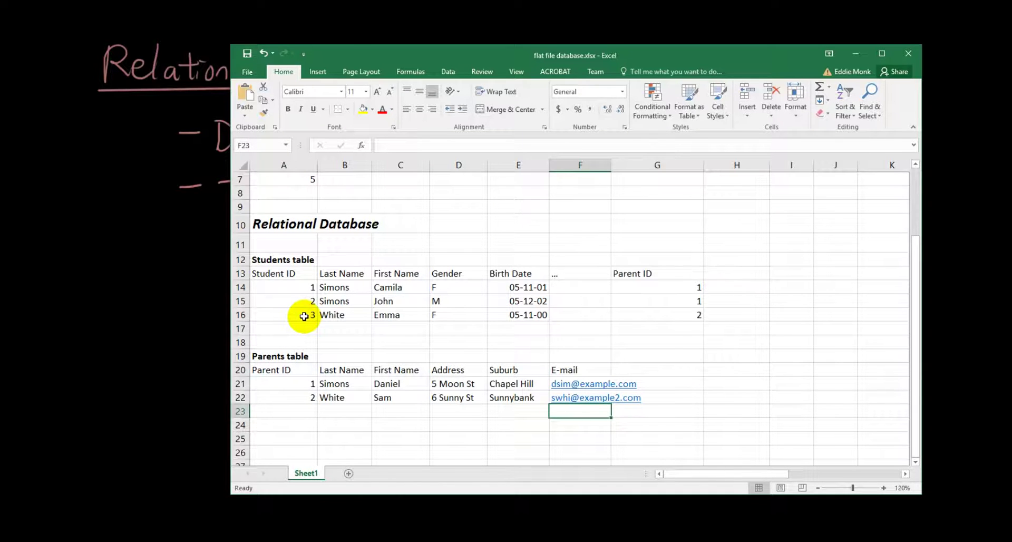
drag(389, 316, 339, 312)
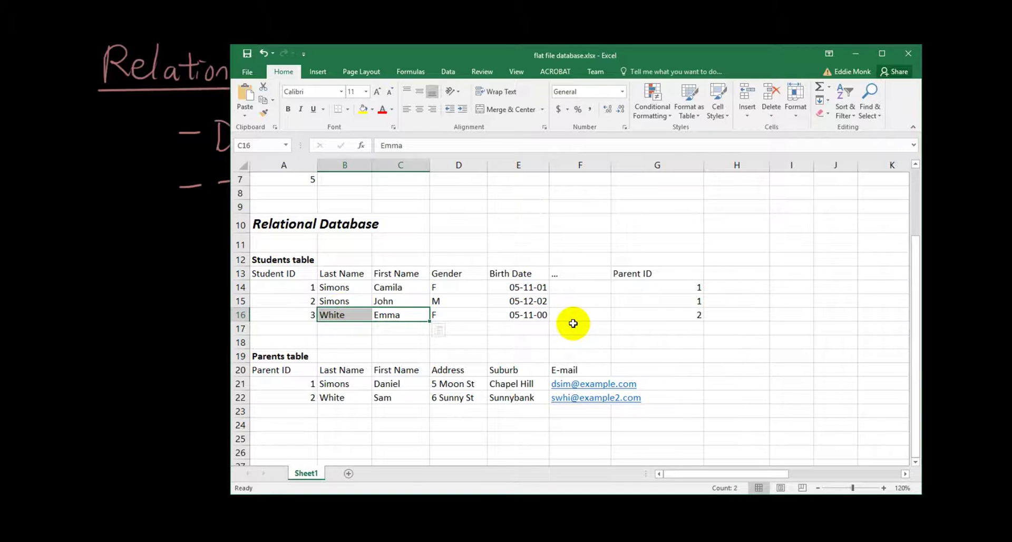
click(588, 314)
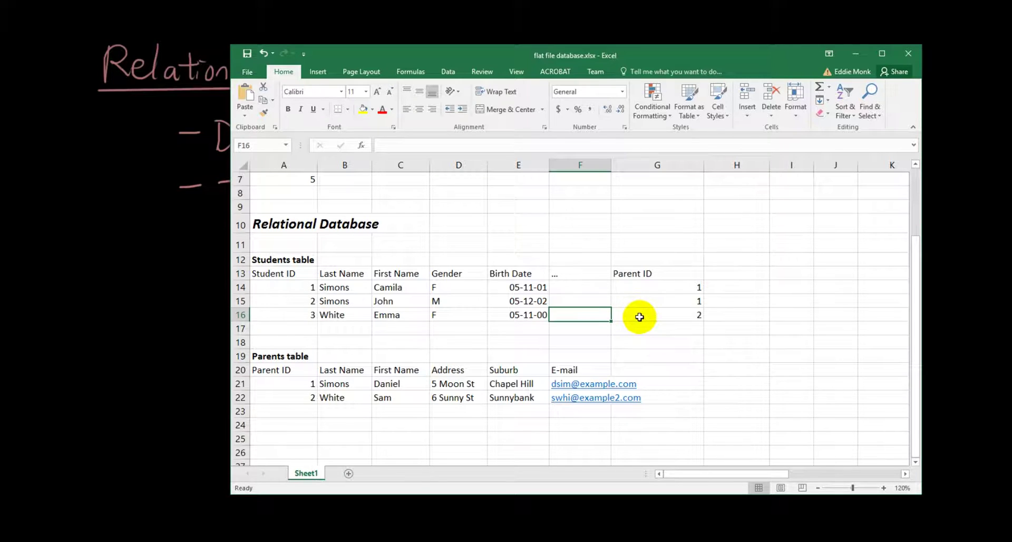
drag(640, 317, 793, 316)
click(793, 317)
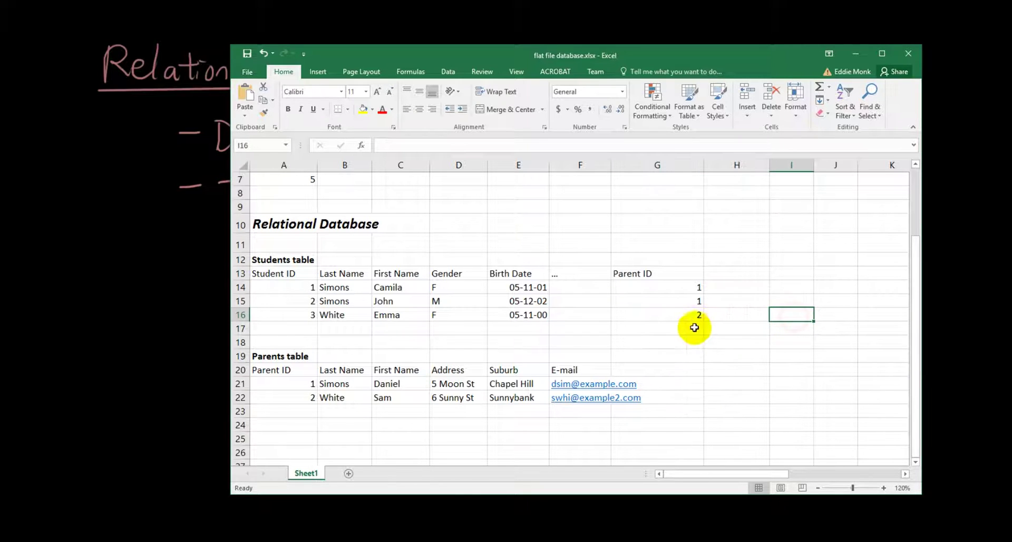
click(668, 316)
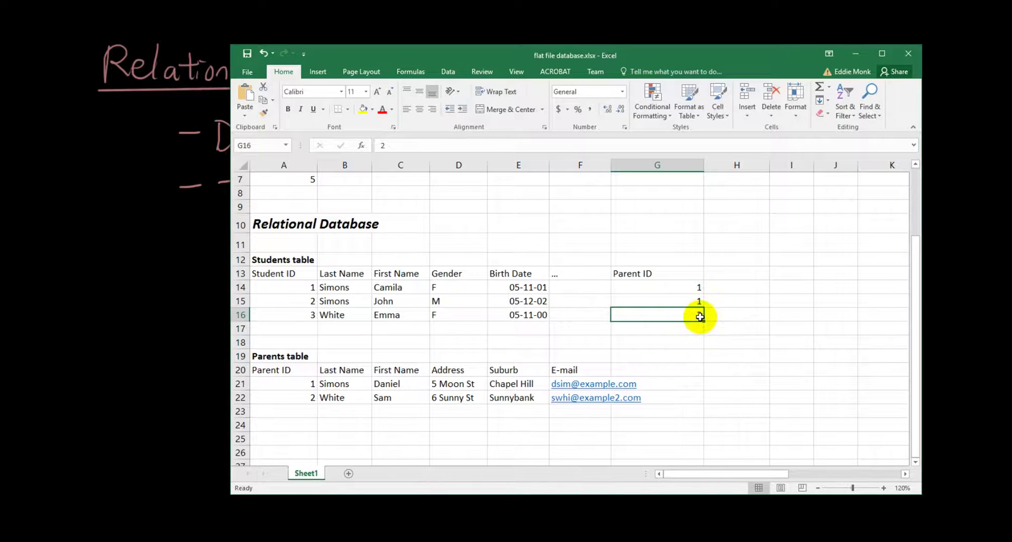
click(280, 372)
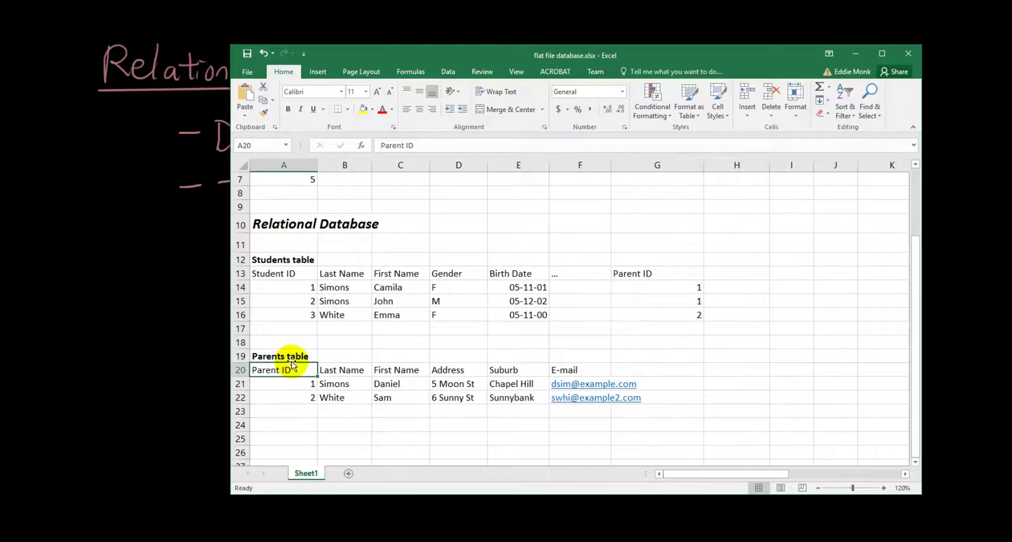
click(303, 396)
click(355, 398)
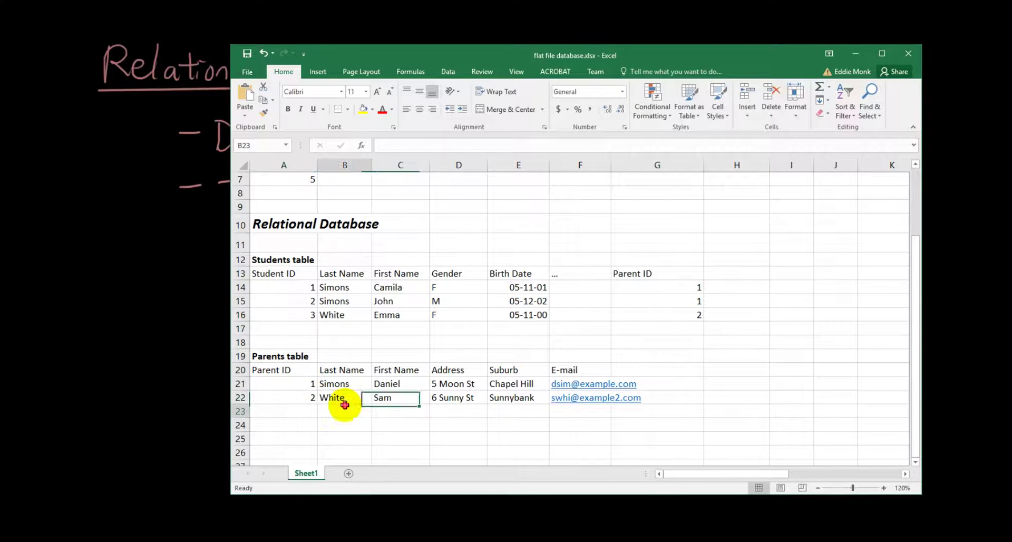
click(346, 407)
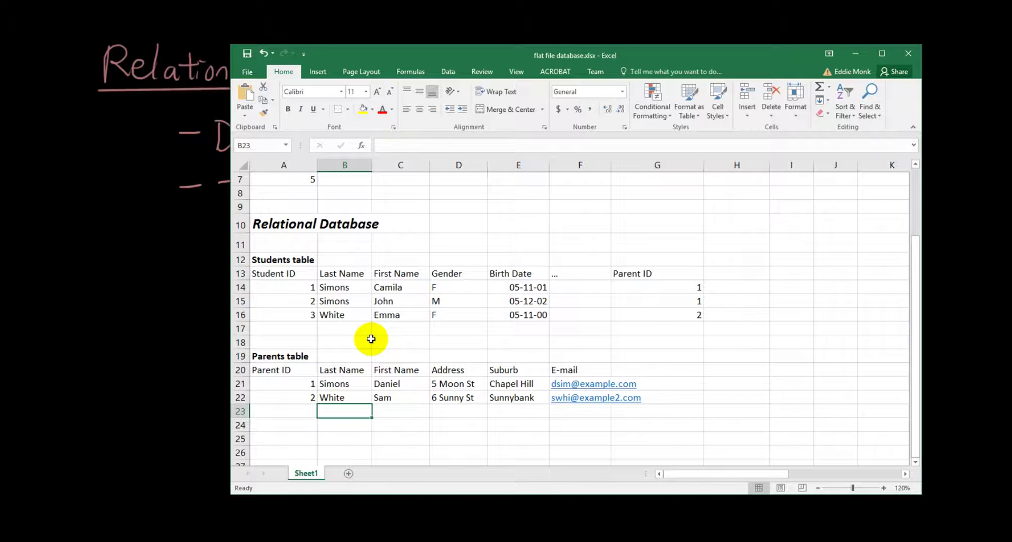
click(390, 319)
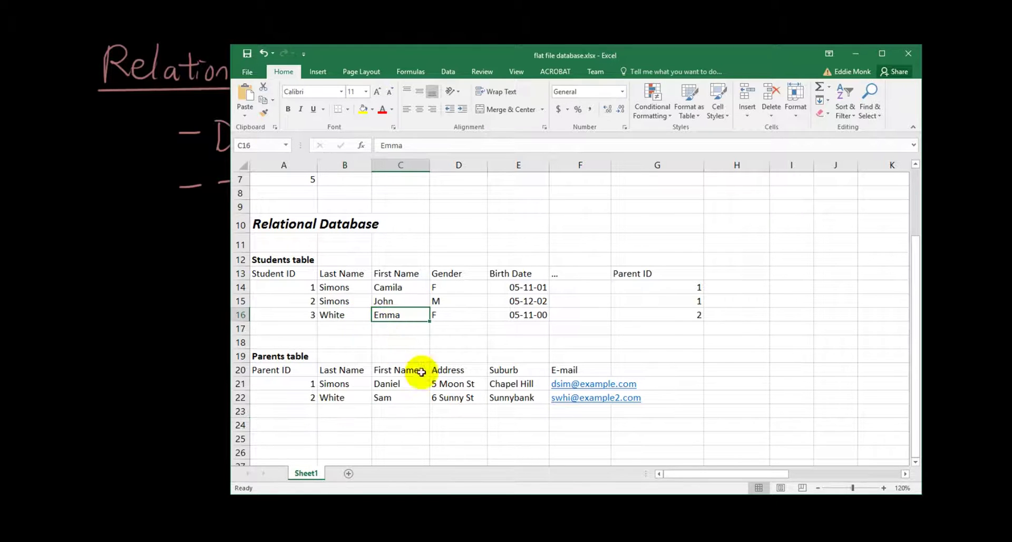
drag(393, 401, 358, 402)
click(387, 412)
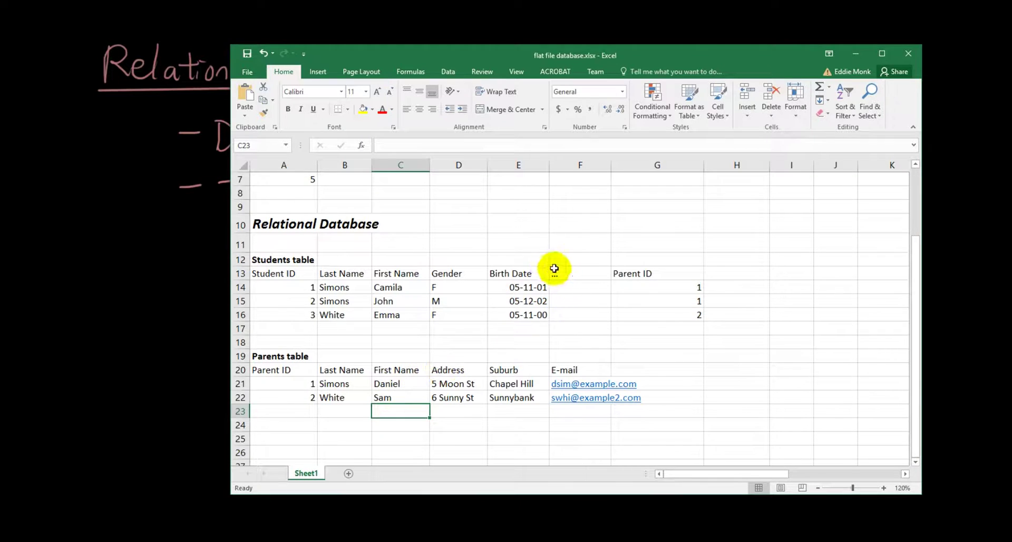
click(476, 385)
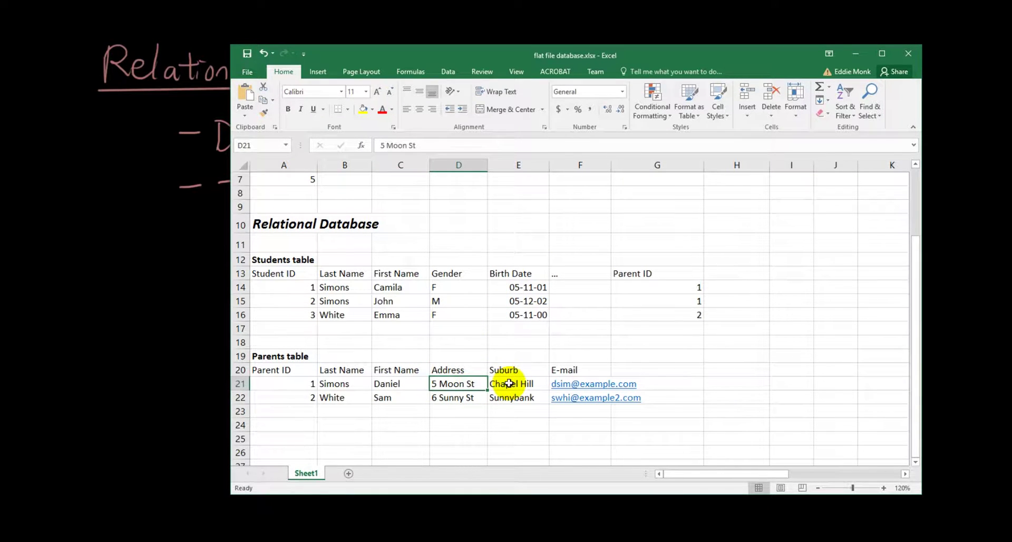
click(508, 383)
click(475, 385)
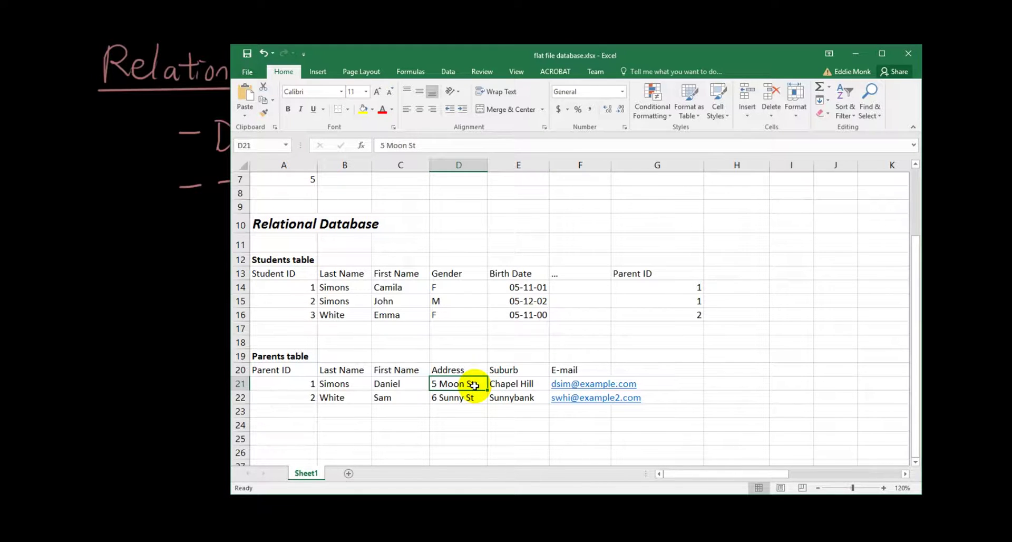
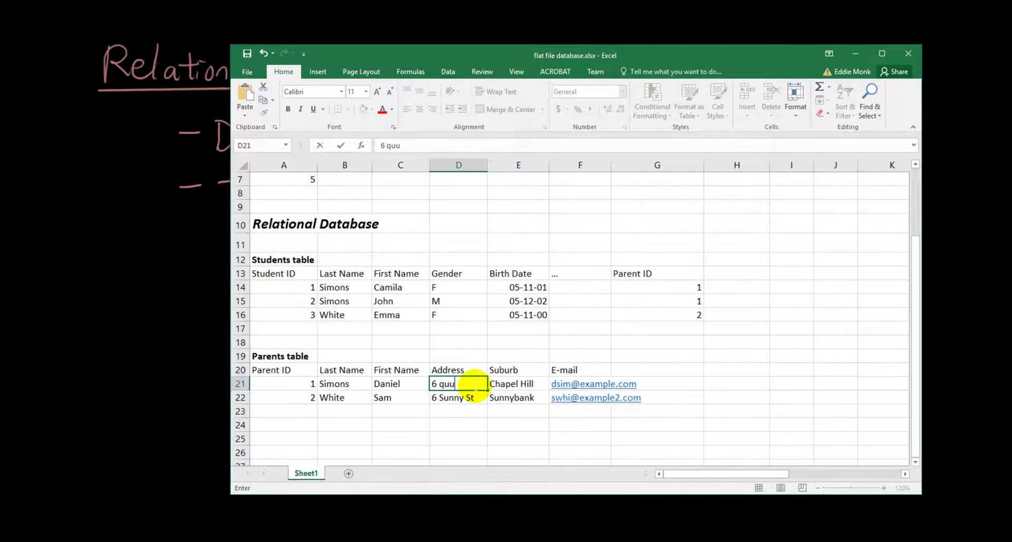
key(Tab)
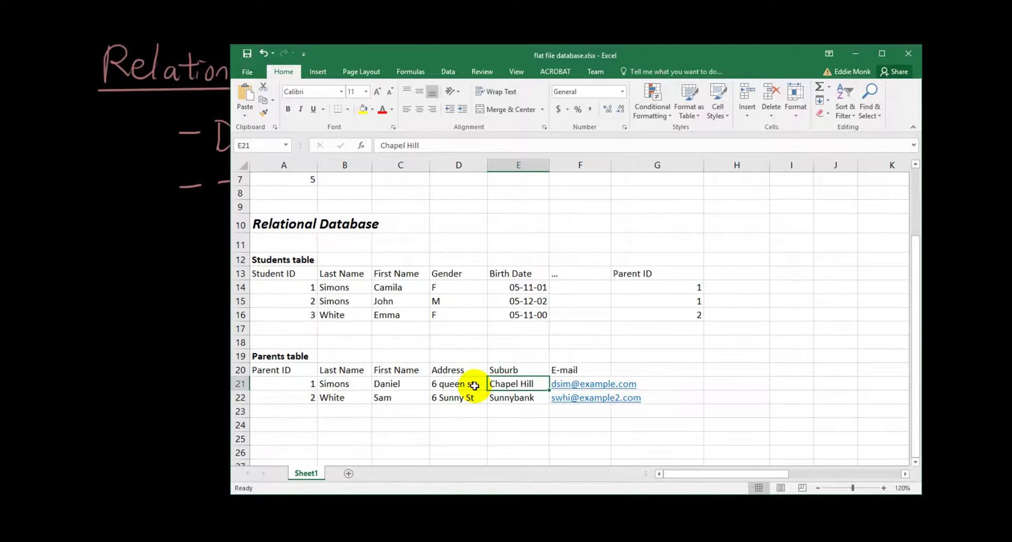
text(toowong)
key(Return)
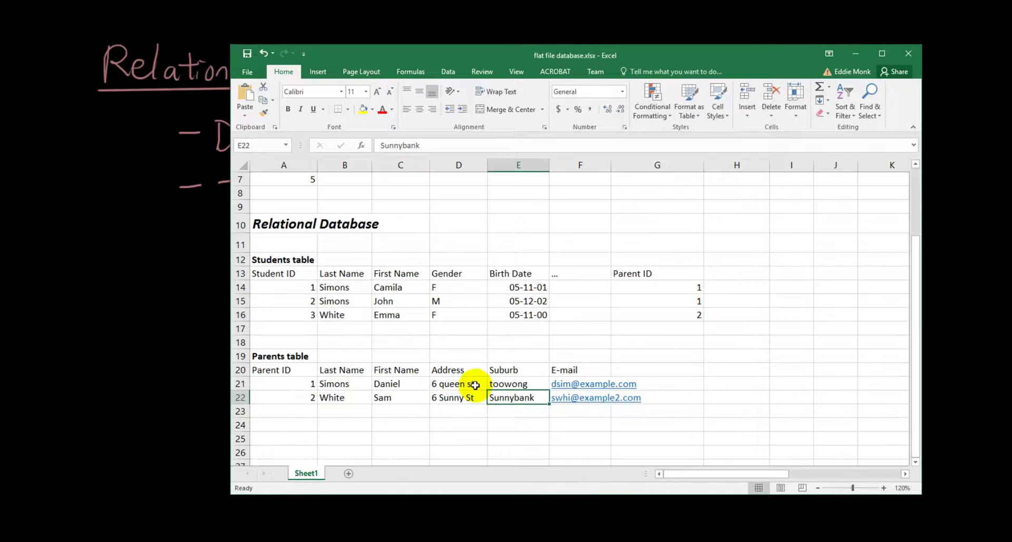
click(475, 385)
drag(396, 287, 402, 301)
drag(457, 385, 528, 385)
scroll(532, 369, up, 2)
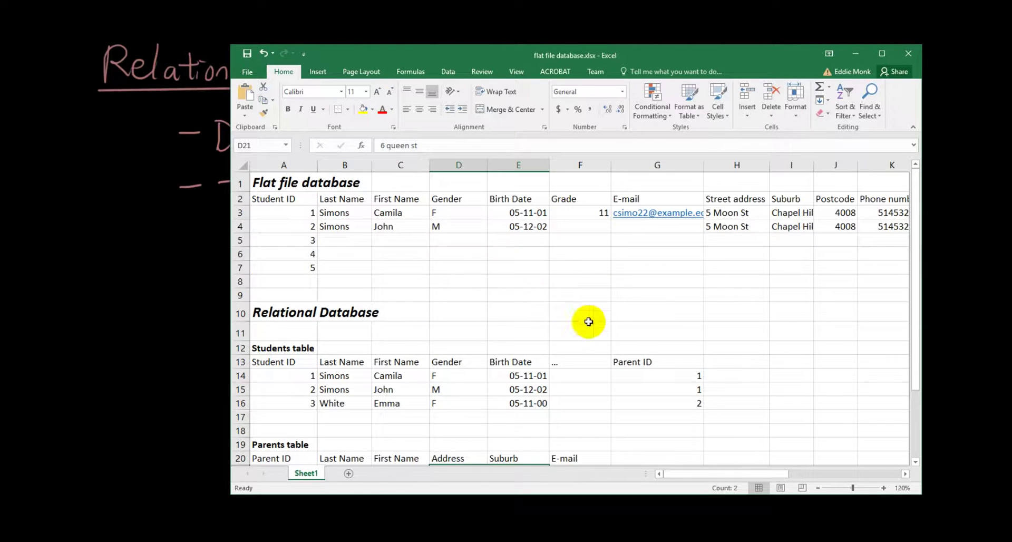
click(745, 212)
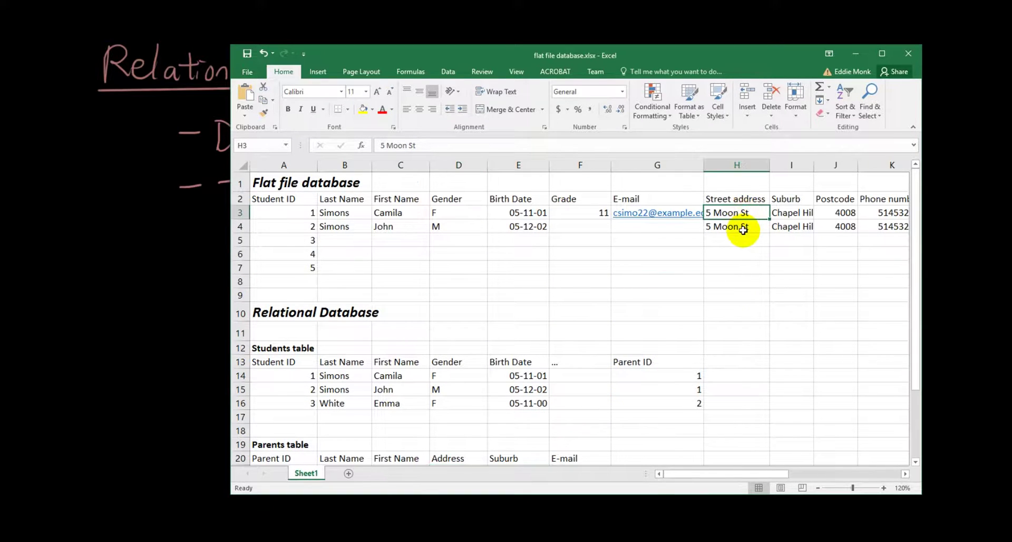
click(744, 231)
scroll(719, 278, down, 4)
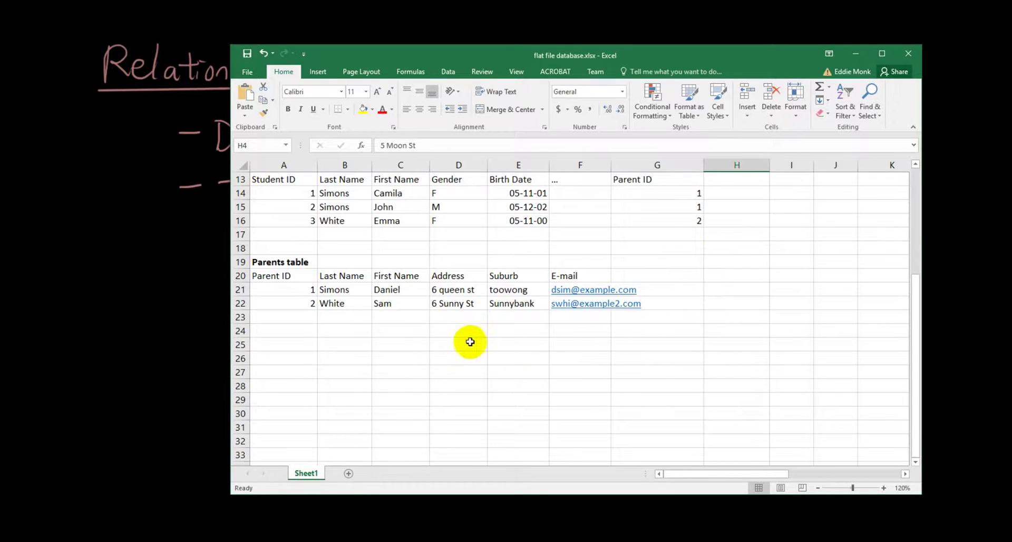
scroll(477, 351, up, 2)
click(467, 384)
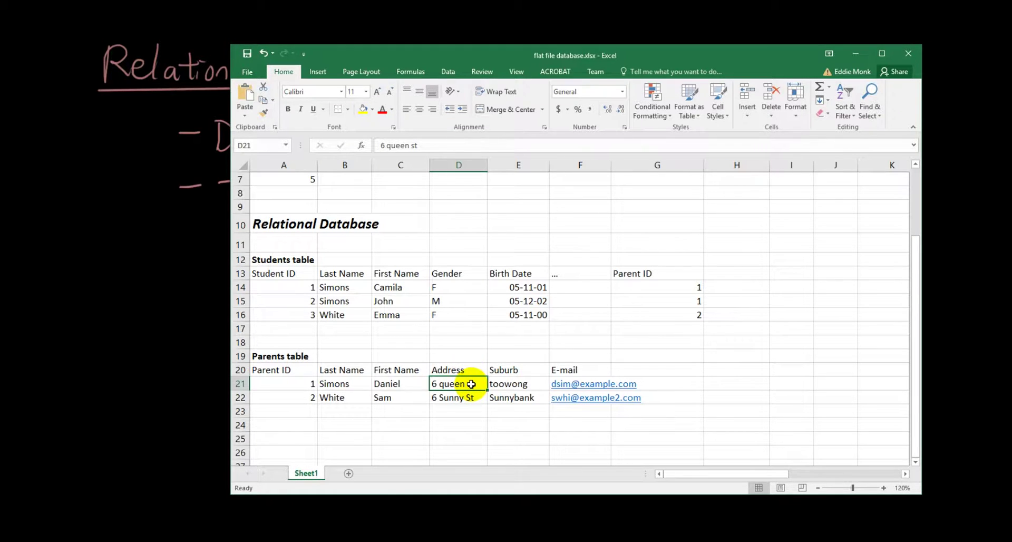
scroll(526, 384, up, 2)
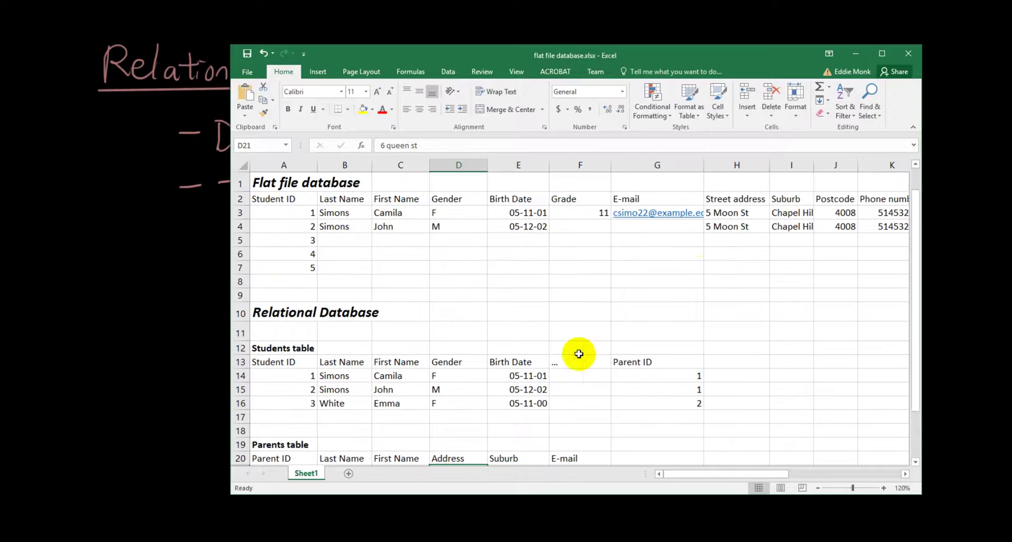
drag(763, 211, 791, 225)
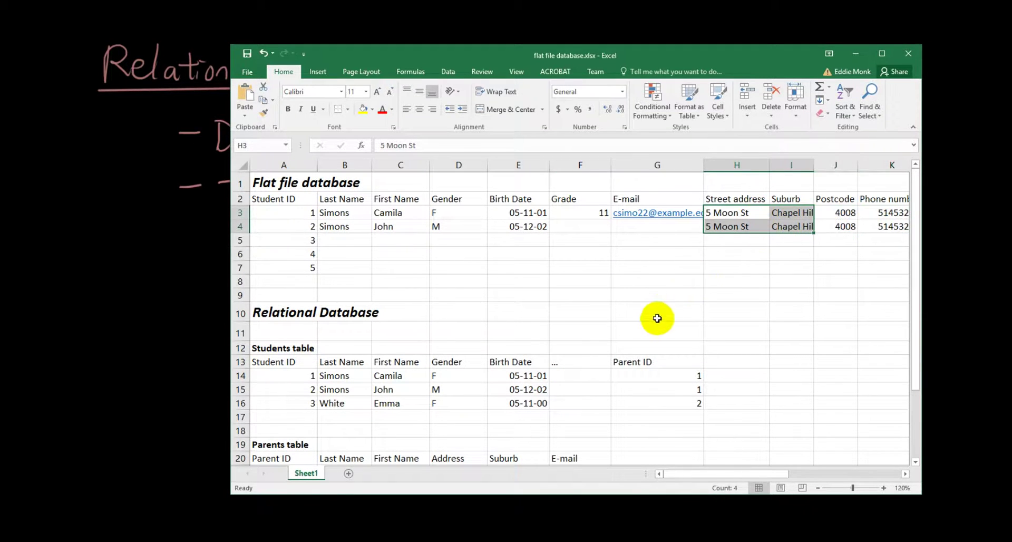
scroll(656, 321, down, 2)
scroll(656, 321, up, 2)
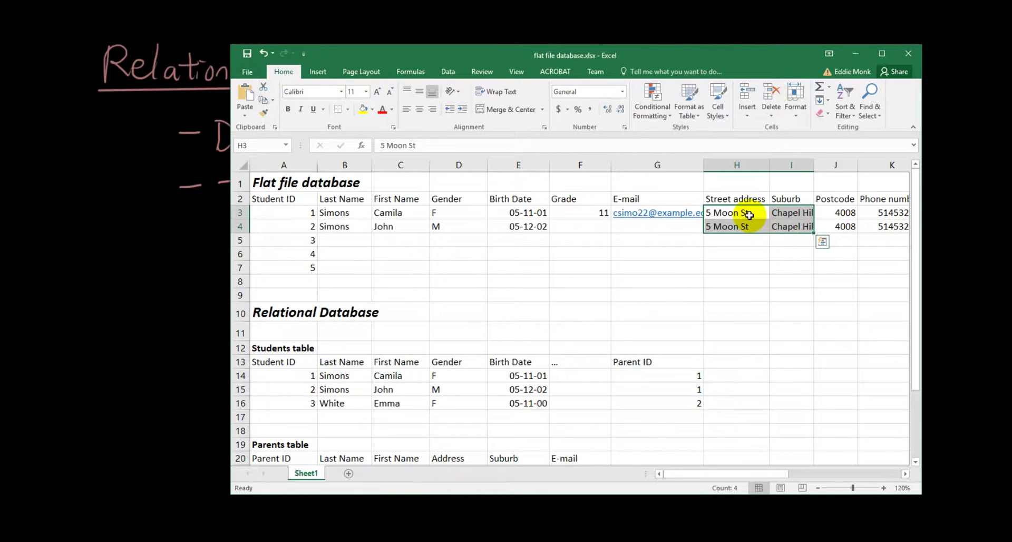
drag(746, 215, 812, 215)
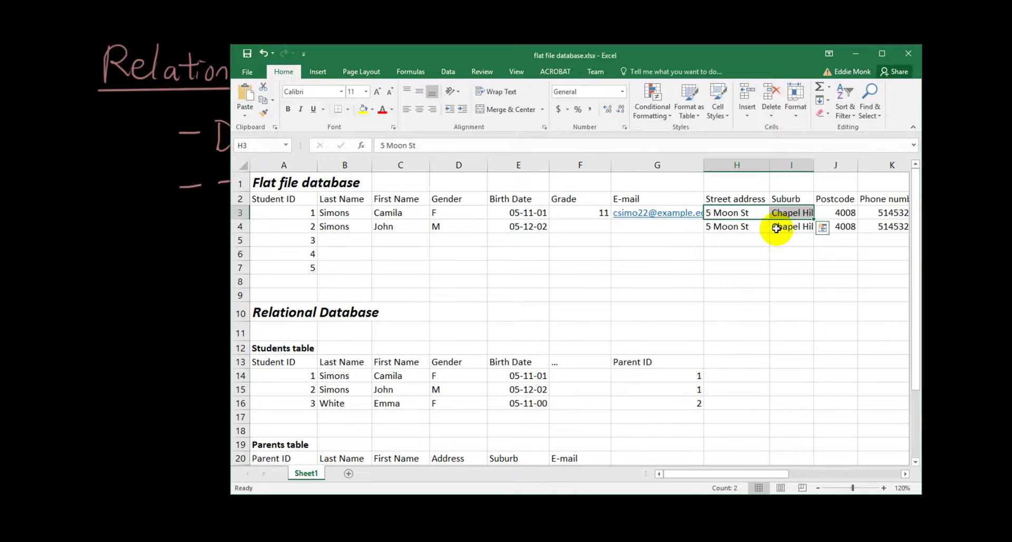
scroll(688, 244, down, 2)
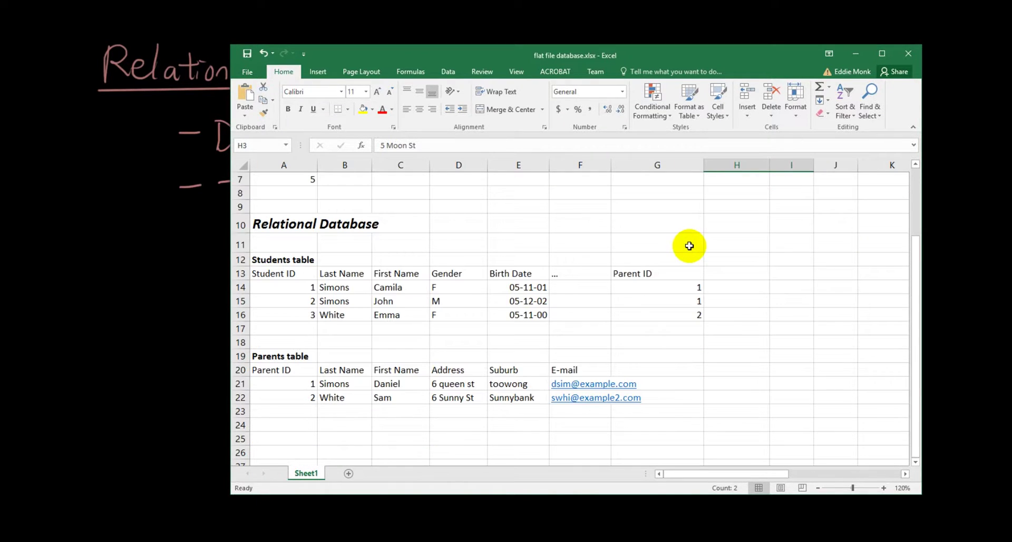
- Delete the first student's row (row 14) from the Students table
click(407, 290)
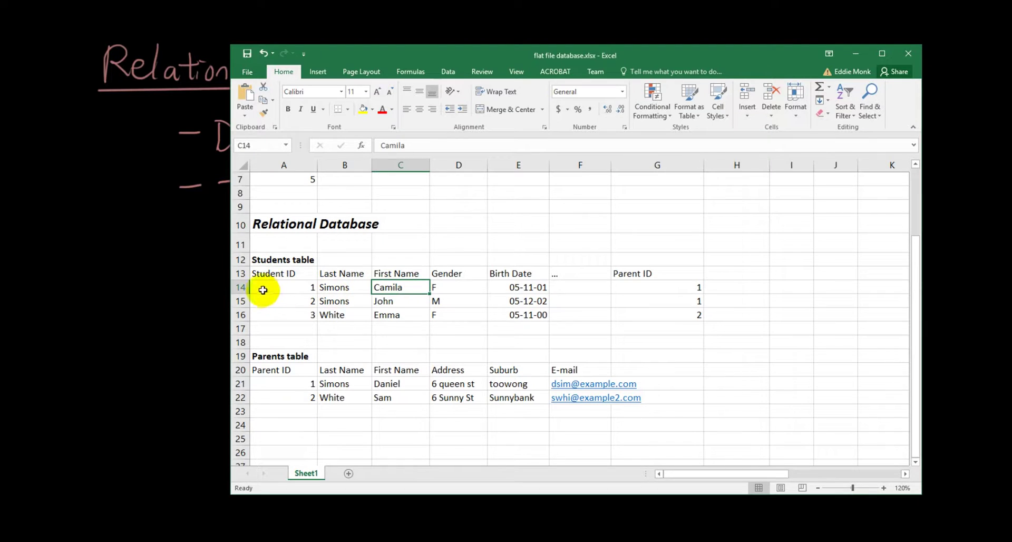
click(242, 287)
right_click(249, 288)
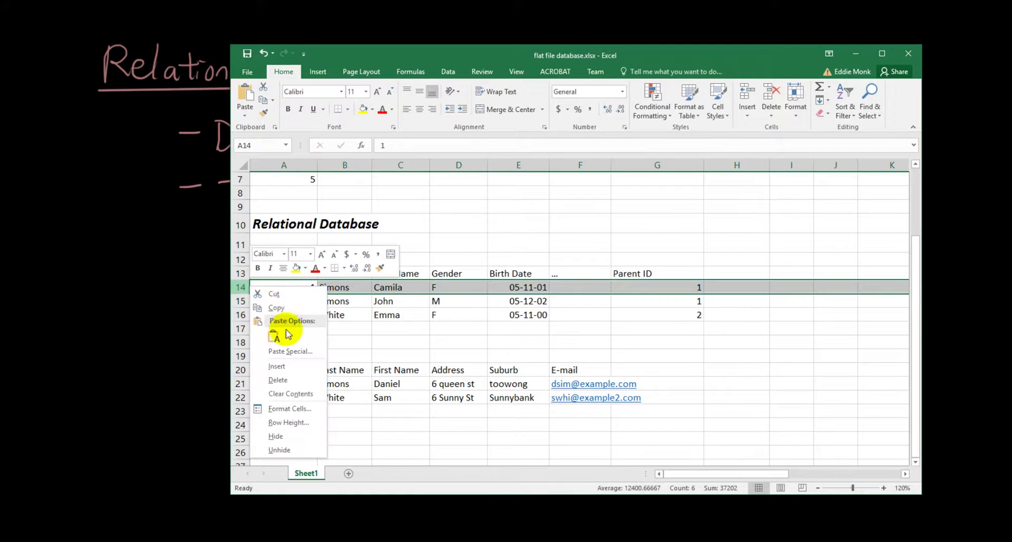
click(290, 379)
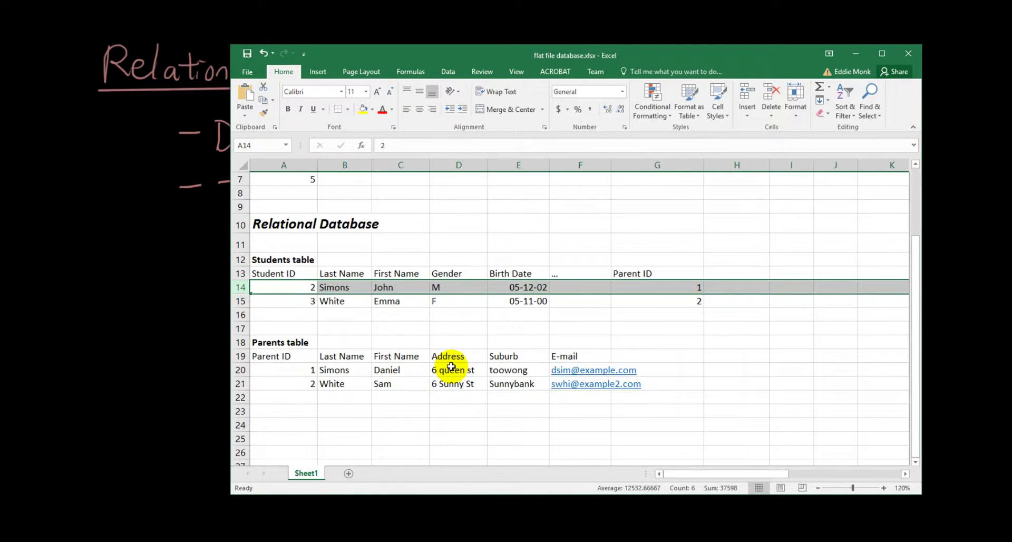
click(422, 315)
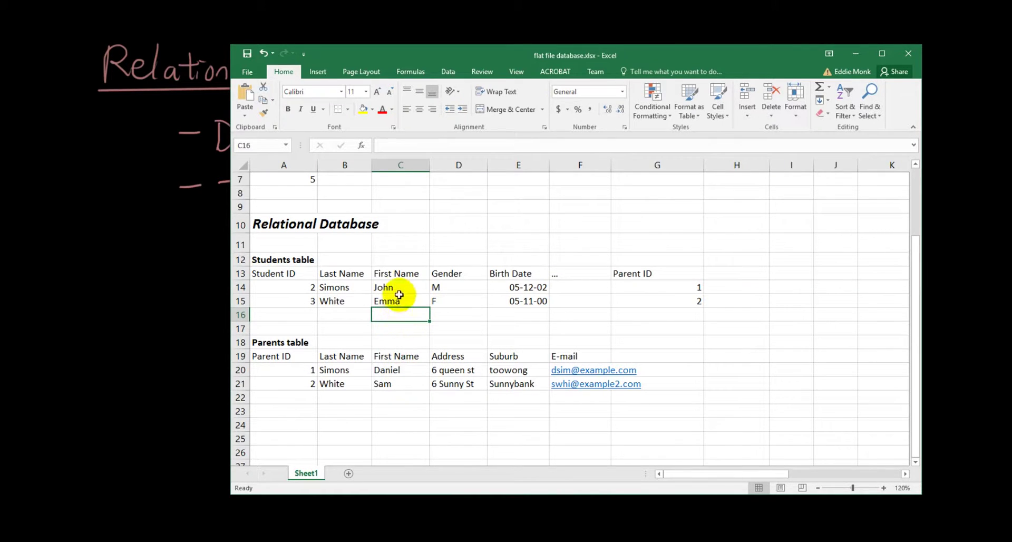
- Delete the next top student's row, then undo that deletion with Ctrl+Z
click(398, 288)
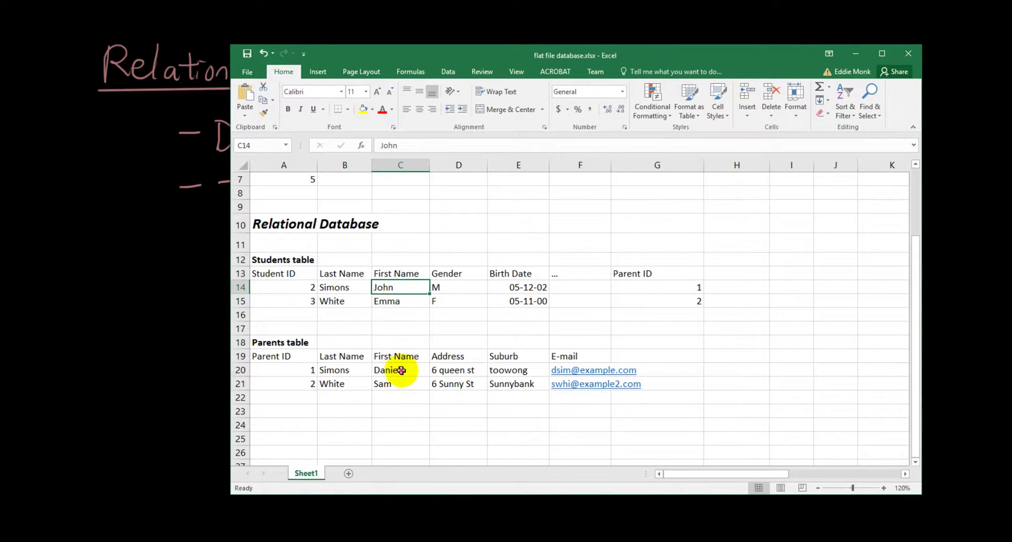
drag(396, 369, 361, 372)
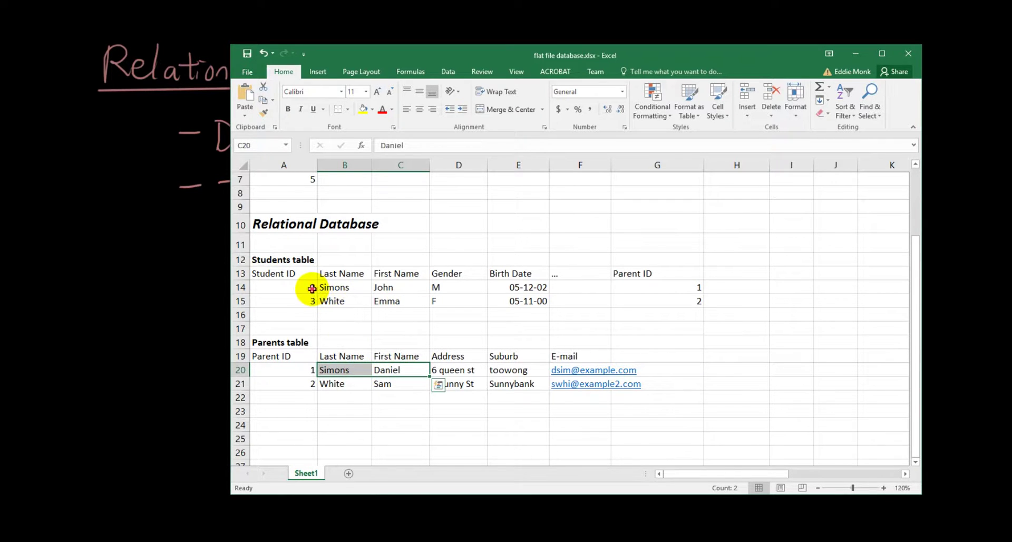
right_click(243, 289)
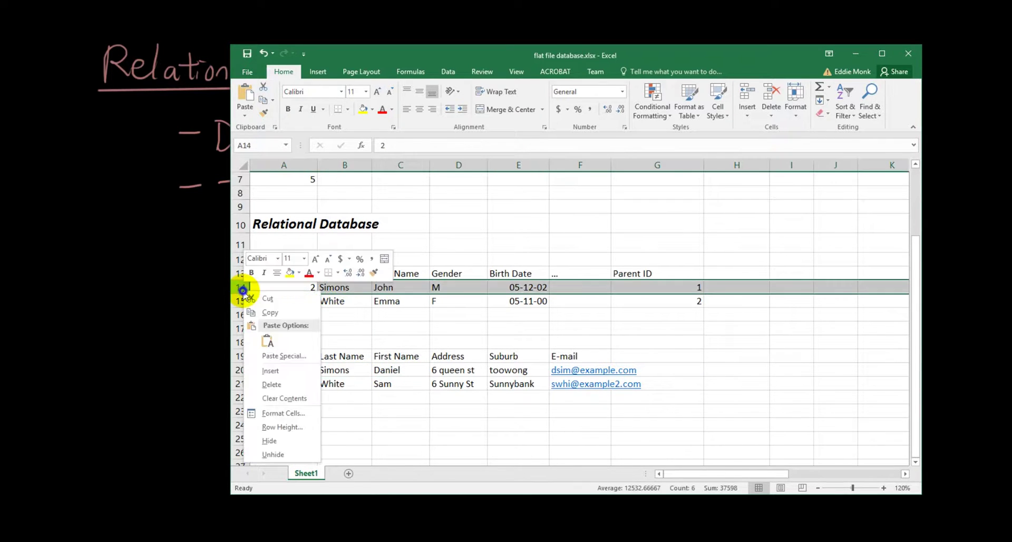
click(300, 384)
click(355, 318)
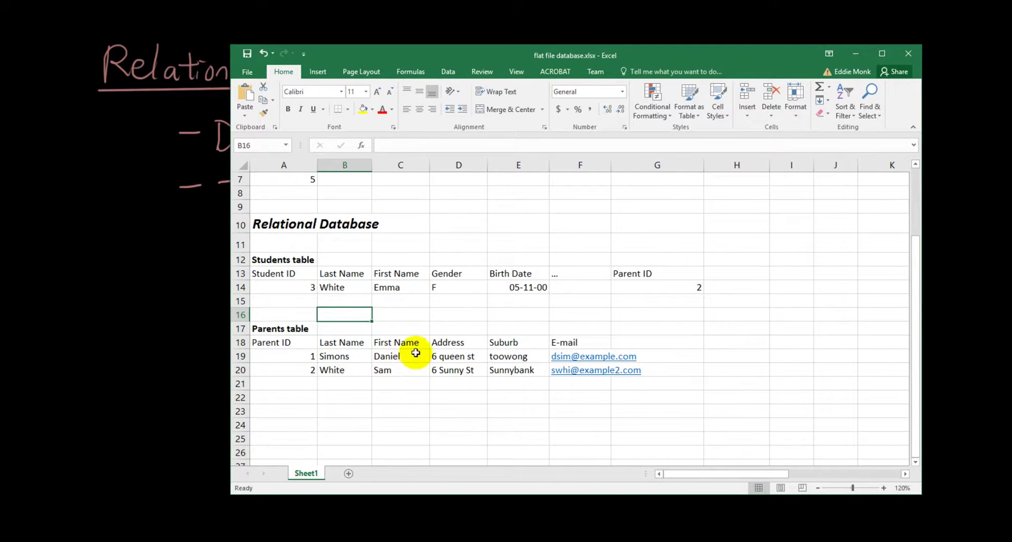
key(ctrl+z)
key(ctrl+z)
- Restore the other deleted student row and return to the top of the sheet
click(410, 329)
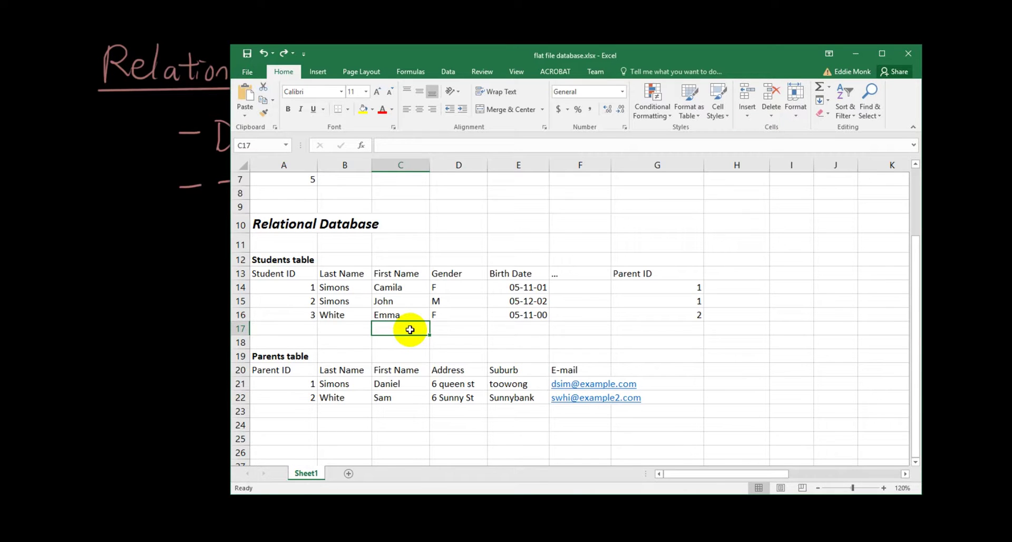
scroll(410, 329, up, 2)
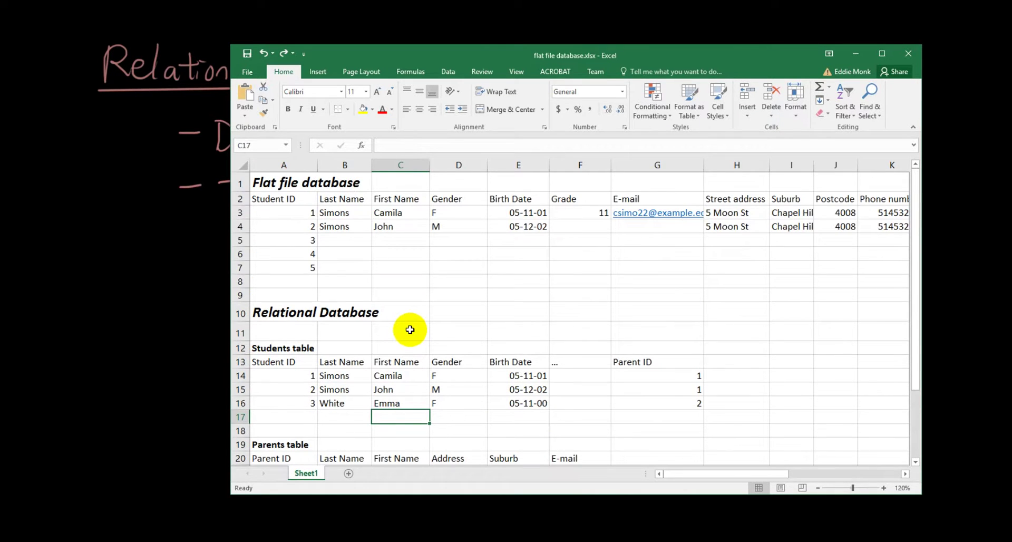
drag(686, 474, 832, 463)
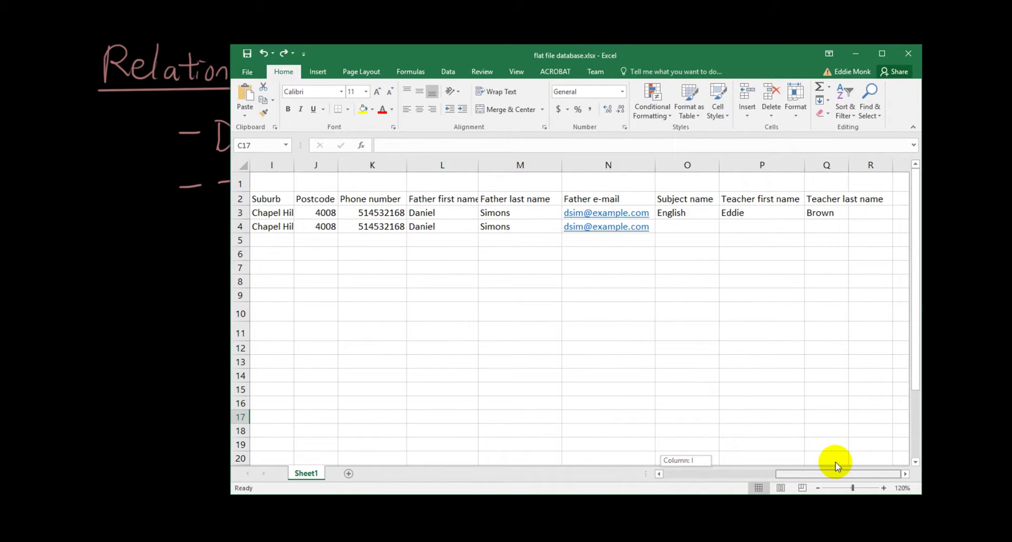
drag(835, 466, 640, 470)
scroll(474, 402, down, 2)
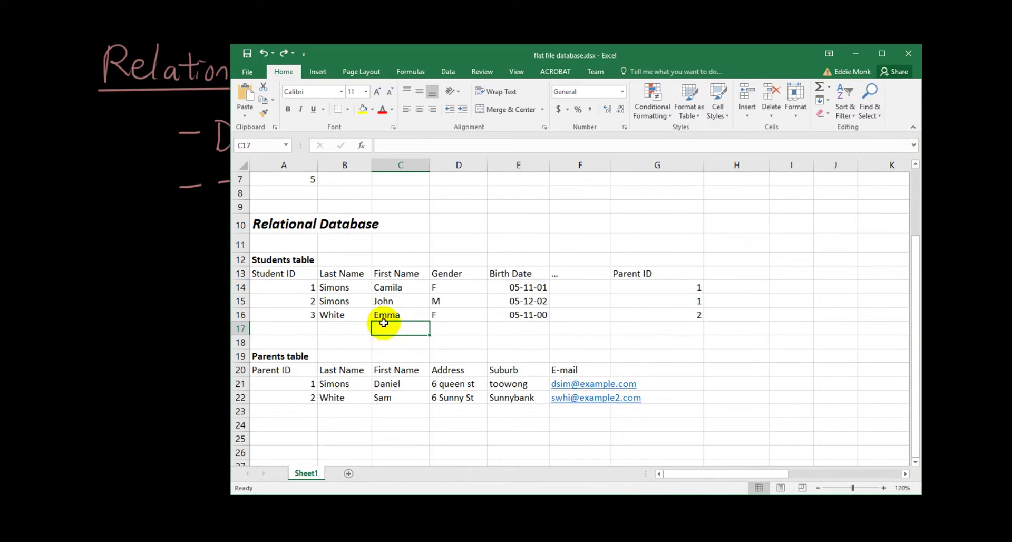
scroll(799, 346, up, 2)
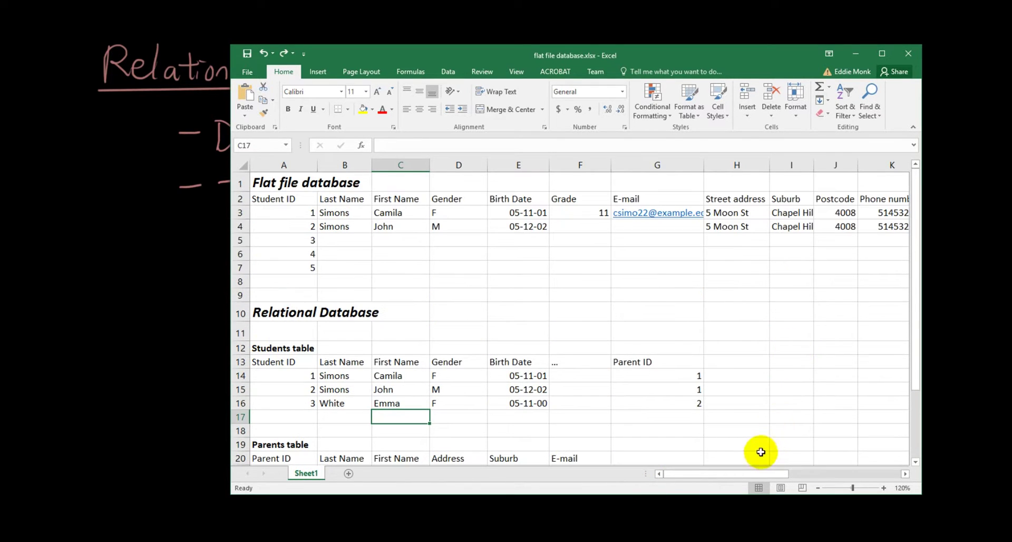
drag(757, 475, 924, 458)
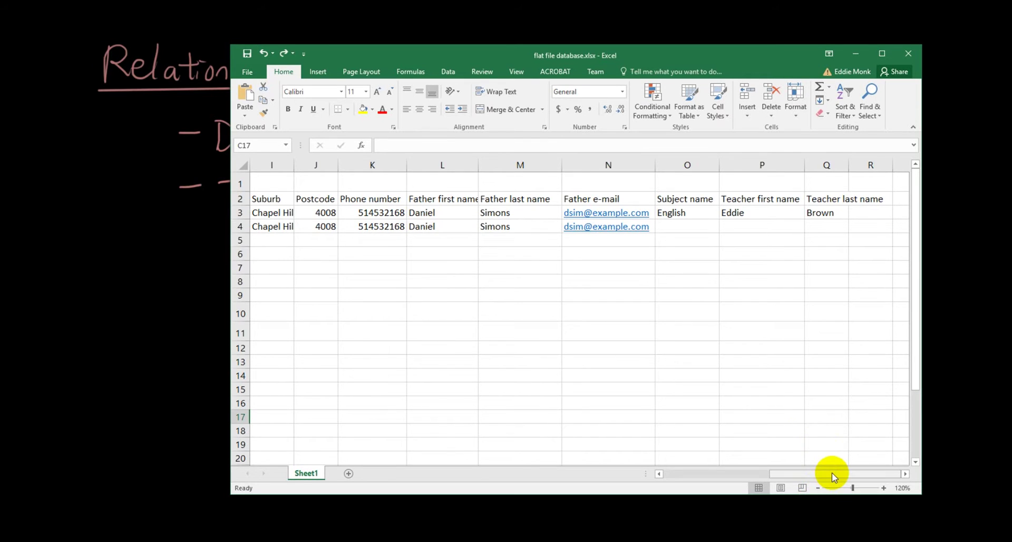
drag(832, 473, 712, 478)
scroll(615, 395, down, 3)
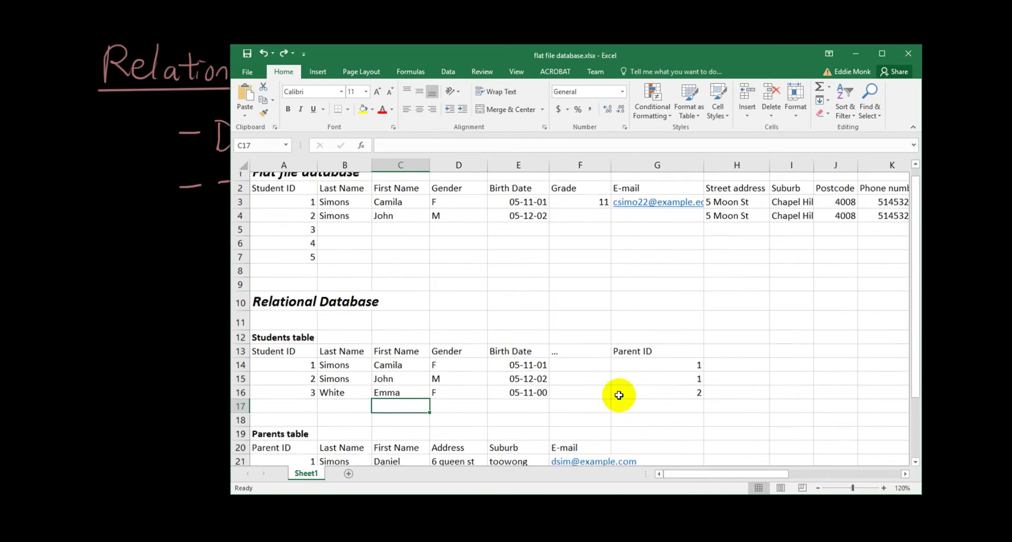